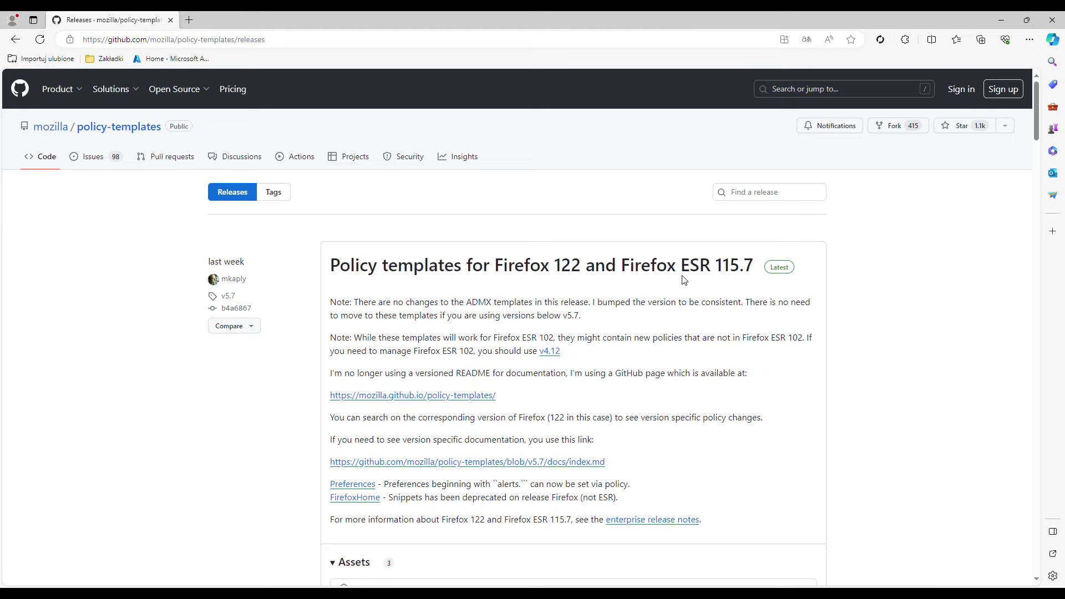
- Look through the release page of the policy templates for Firefox 122 and Firefox ESR 115.7
scroll(705, 304, "down", 3)
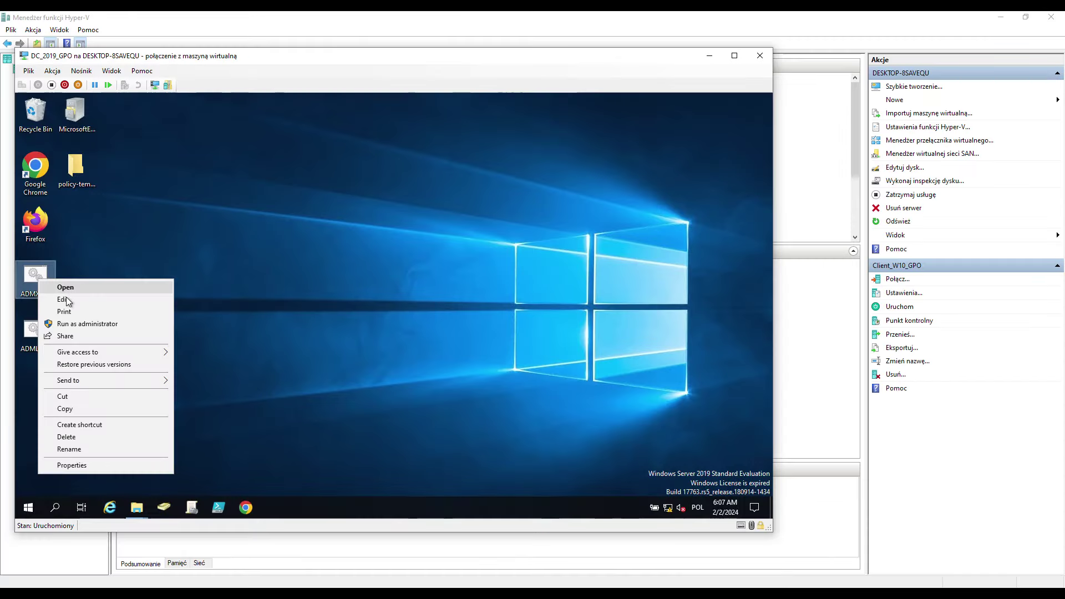
- Open the ADMX.bat and ADML.bat scripts from the server desktop in Notepad, review their copy commands, and close both
left_click(67, 300)
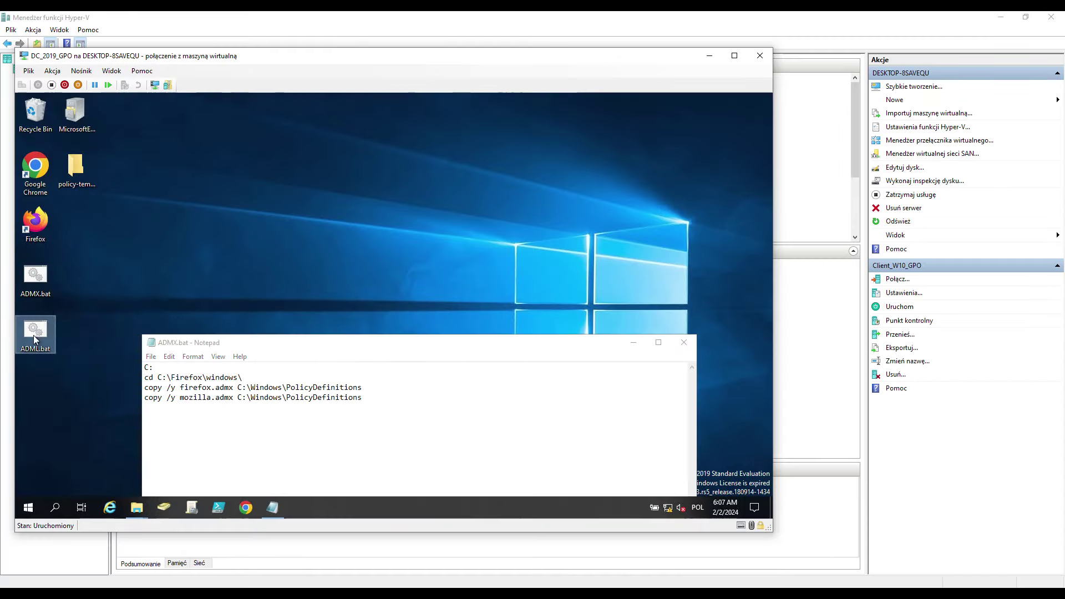
right_click(31, 334)
left_click(65, 161)
left_click_drag(364, 338, 441, 144)
left_click_drag(346, 150, 288, 146)
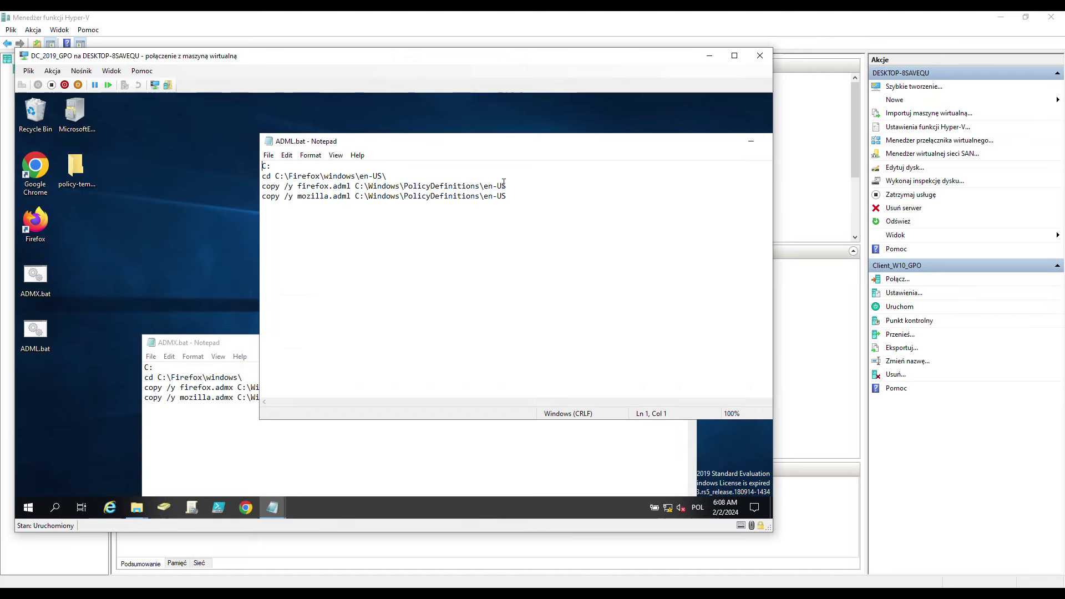
left_click_drag(239, 344, 341, 203)
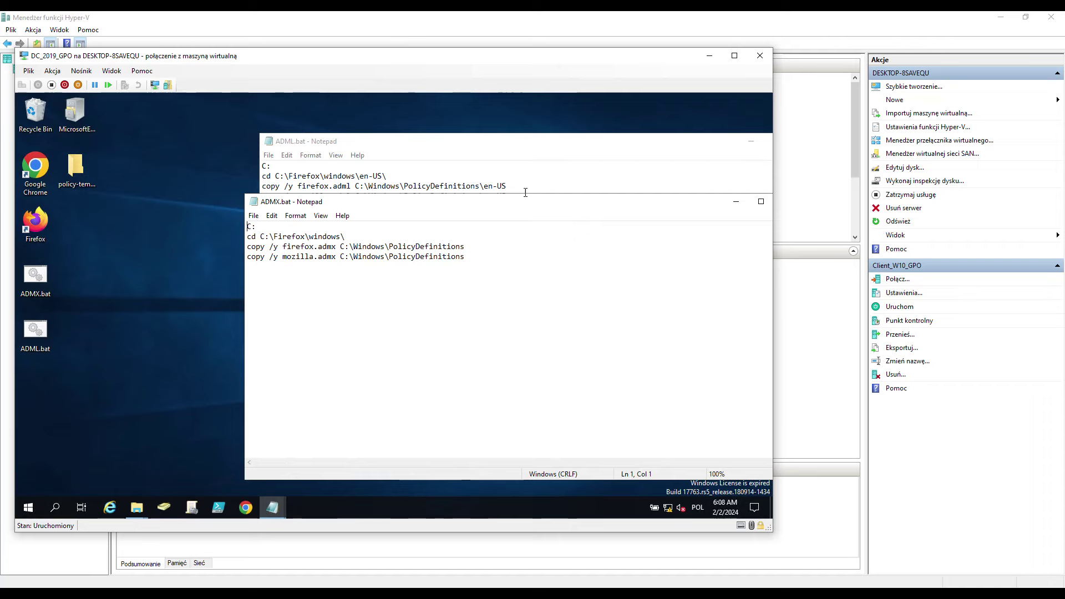
left_click_drag(525, 201, 416, 221)
left_click(684, 221)
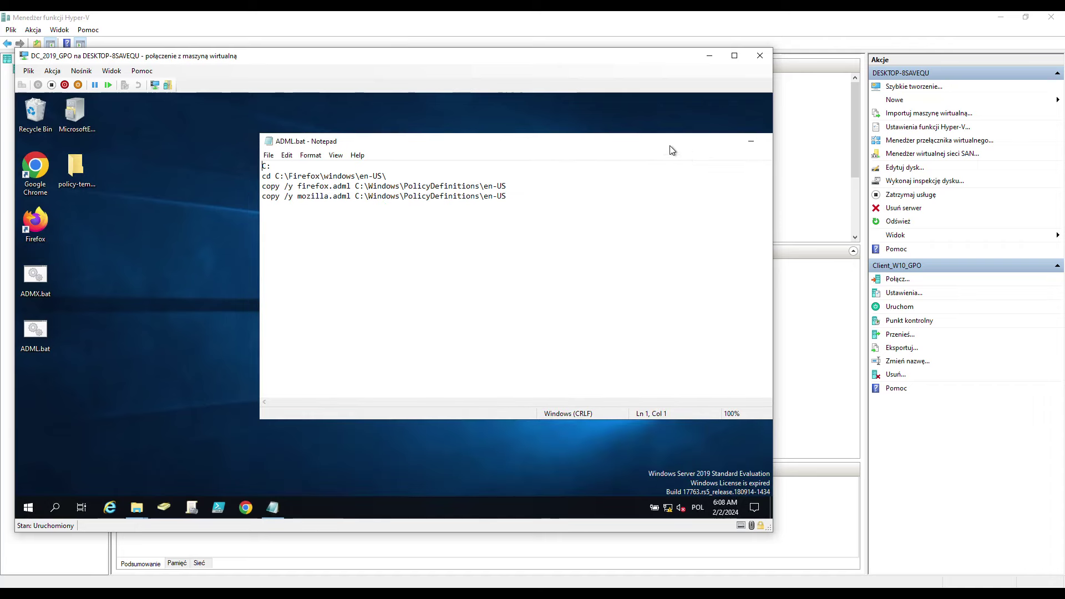
left_click_drag(670, 145, 547, 155)
left_click(679, 151)
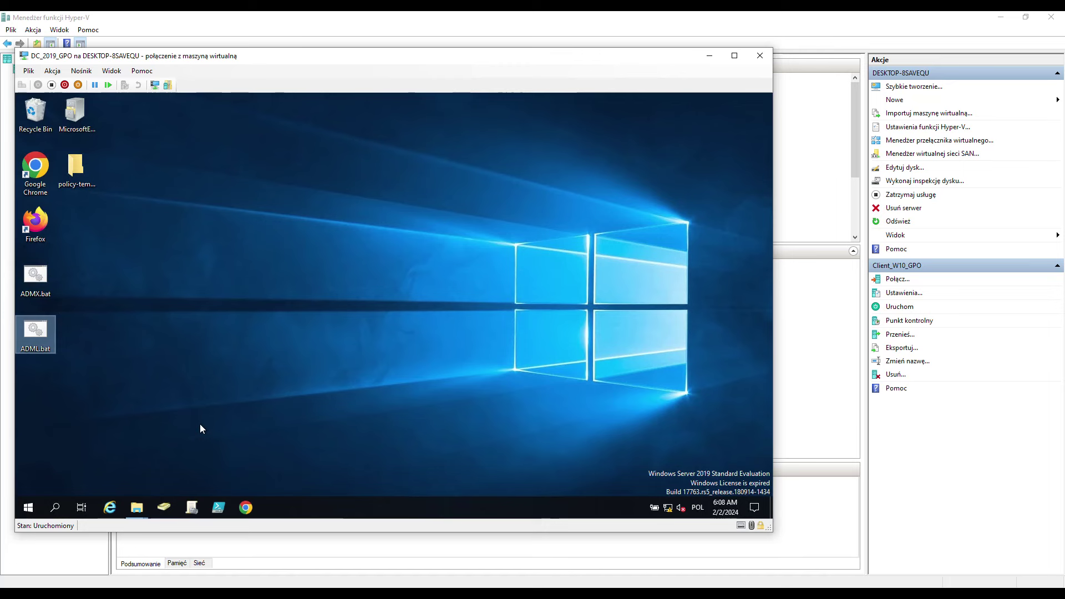
- Inspect the template files in C:\Firefox\windows and its en-US subfolder in File Explorer
left_click(137, 506)
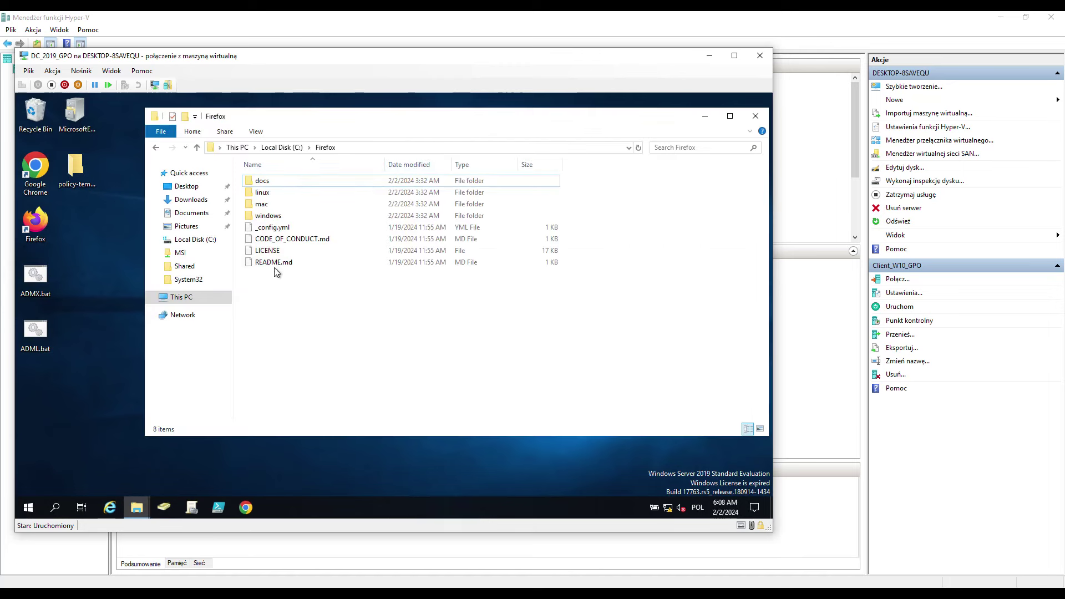
double_click(270, 216)
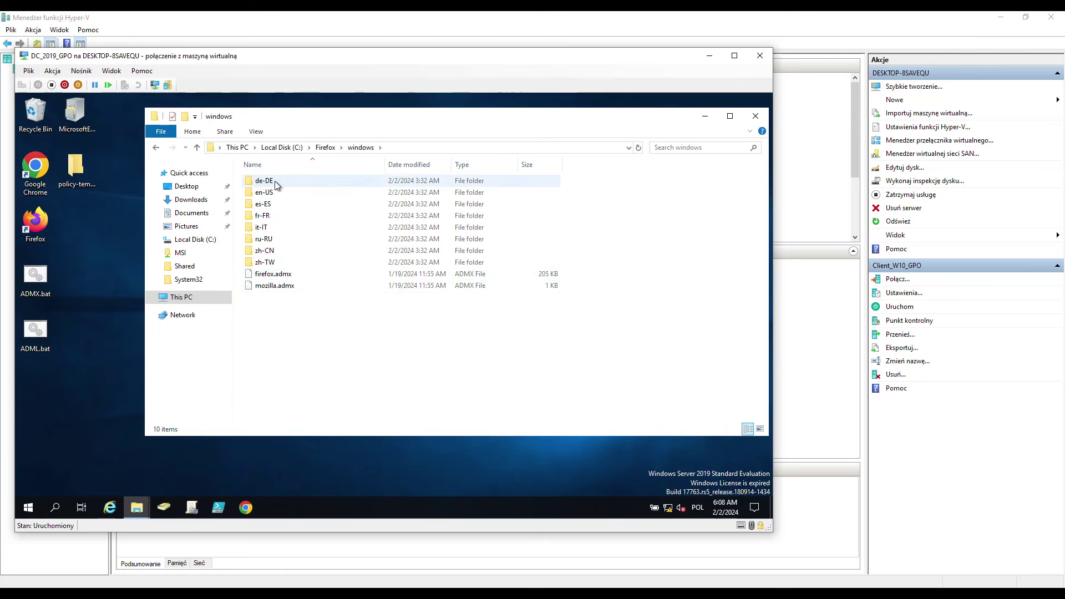
double_click(265, 194)
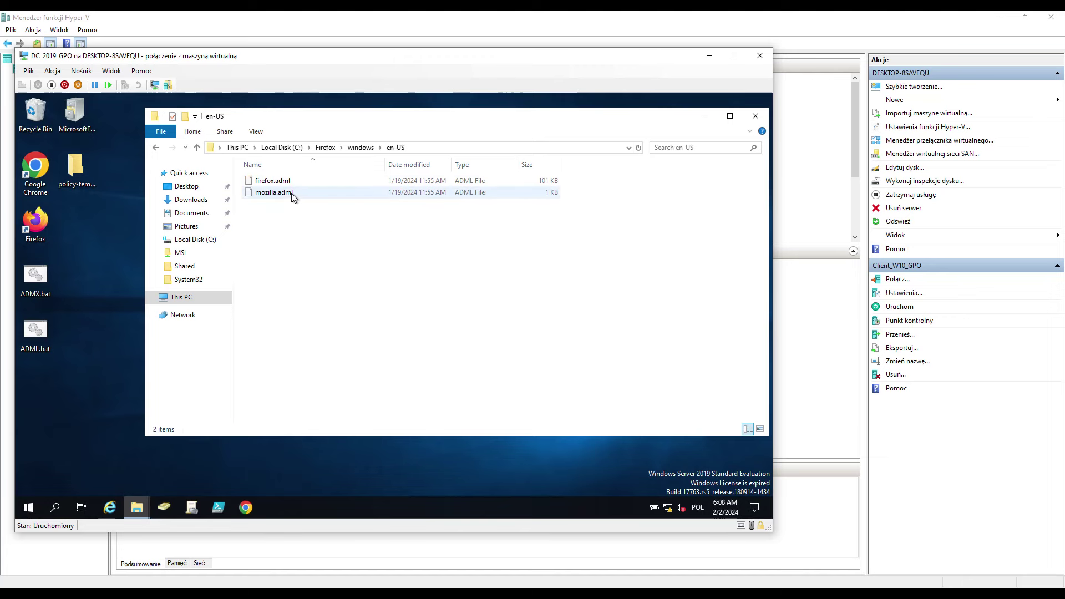
left_click(158, 149)
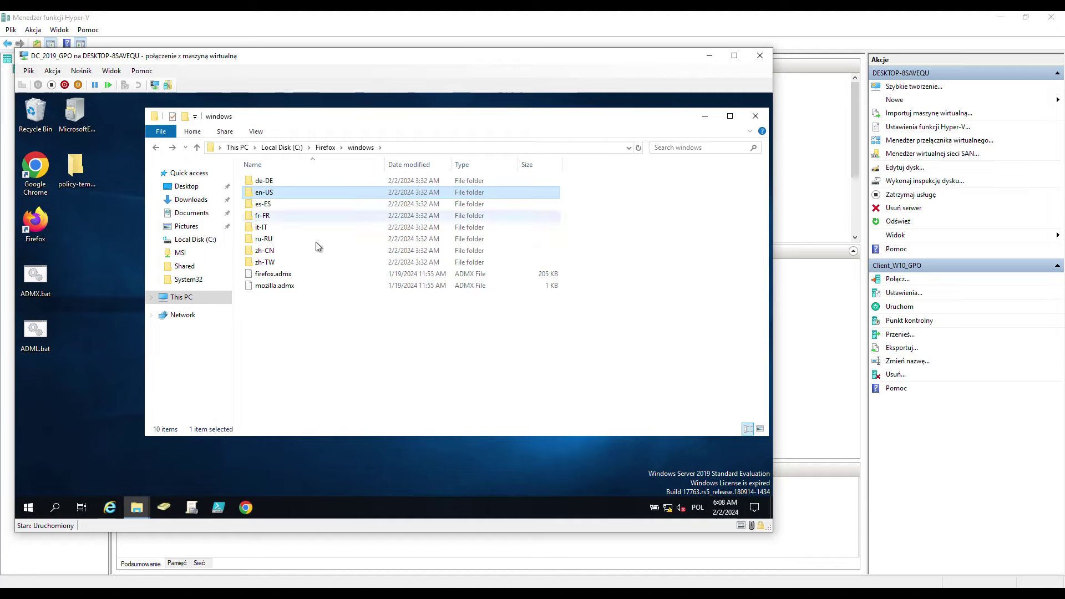
- Run ADMX.bat and ADML.bat to copy the Firefox and Mozilla templates into C:\Windows\PolicyDefinitions and its en-US folder, checking the copied files there
mouse_move(148, 508)
left_click(194, 460)
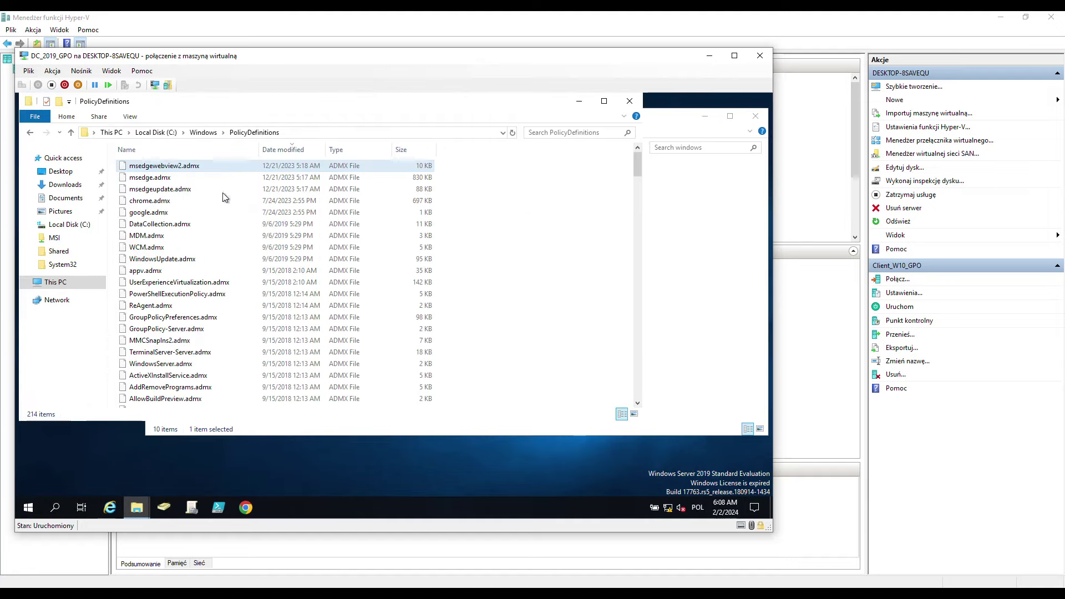
left_click_drag(296, 108, 505, 133)
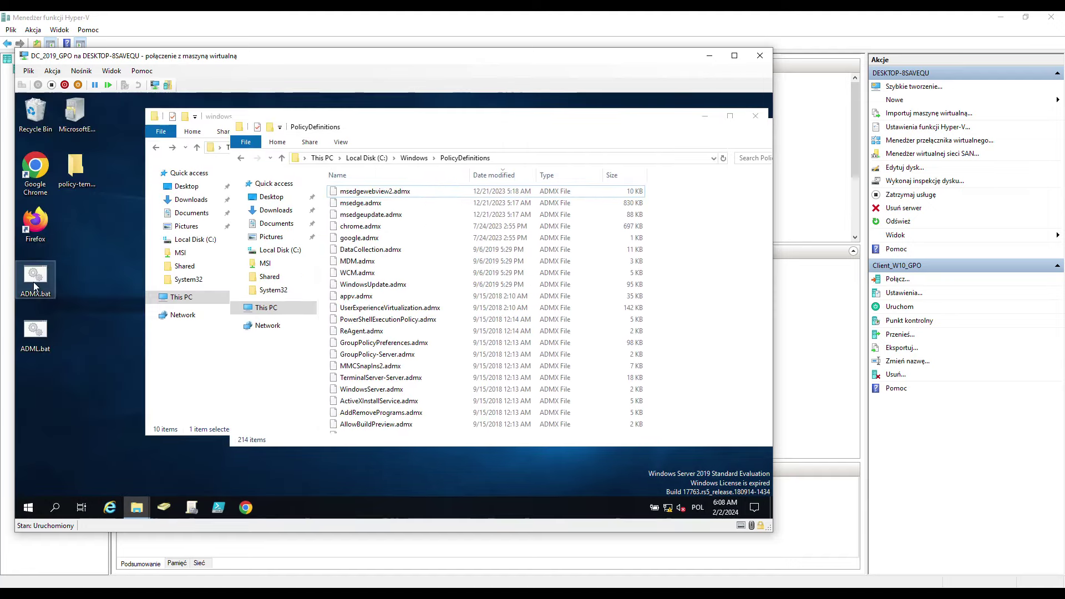
double_click(35, 281)
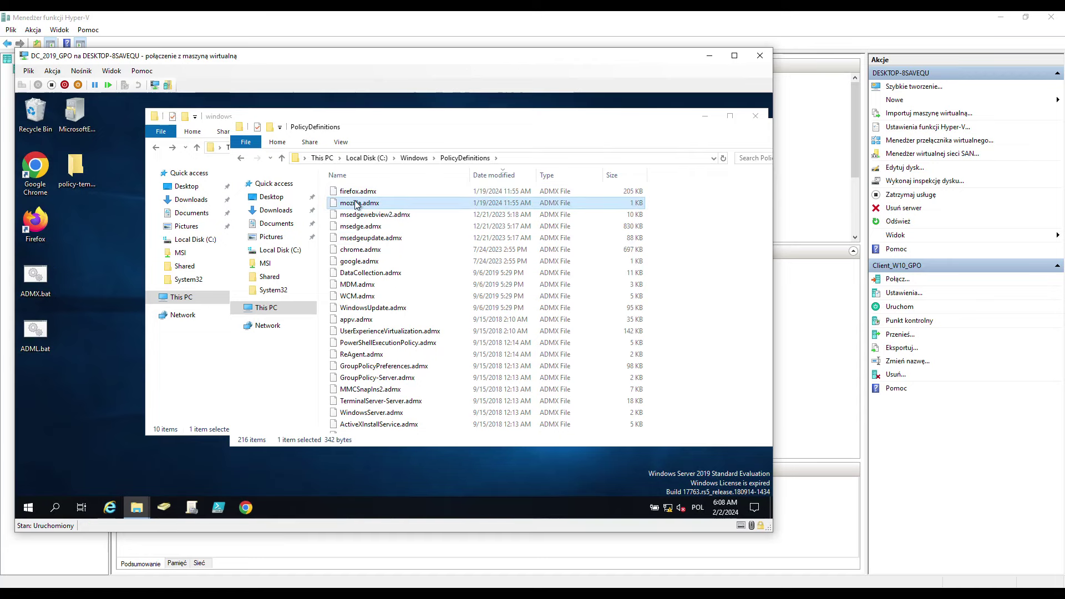
left_click_drag(646, 133, 481, 137)
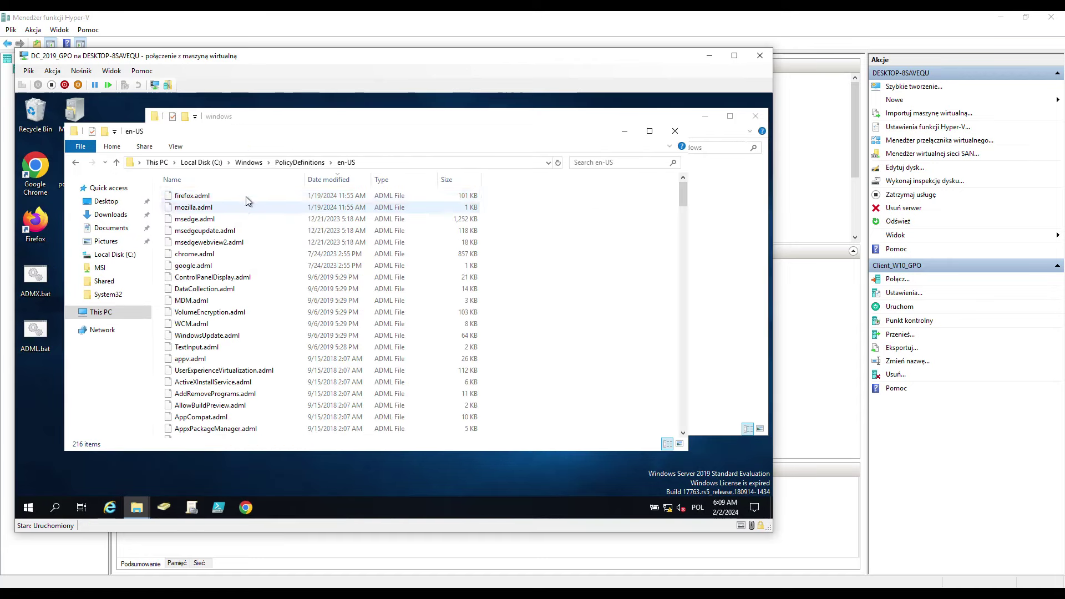
left_click(675, 131)
left_click(756, 117)
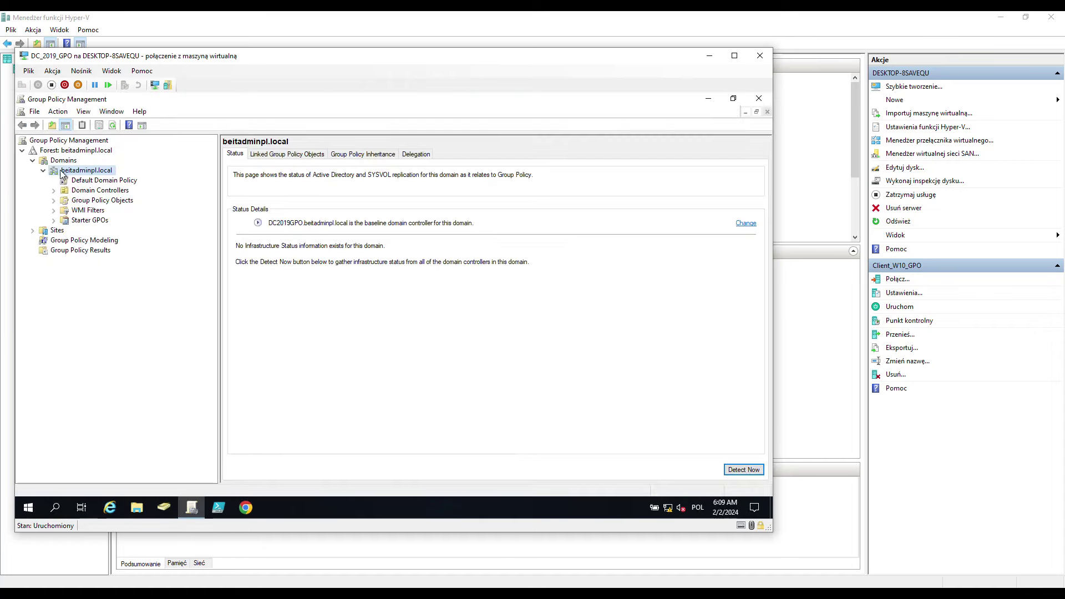
- In Group Policy Management, create a GPO named Firefox_Block_Pass linked to the beitadminpl.local domain
right_click(63, 165)
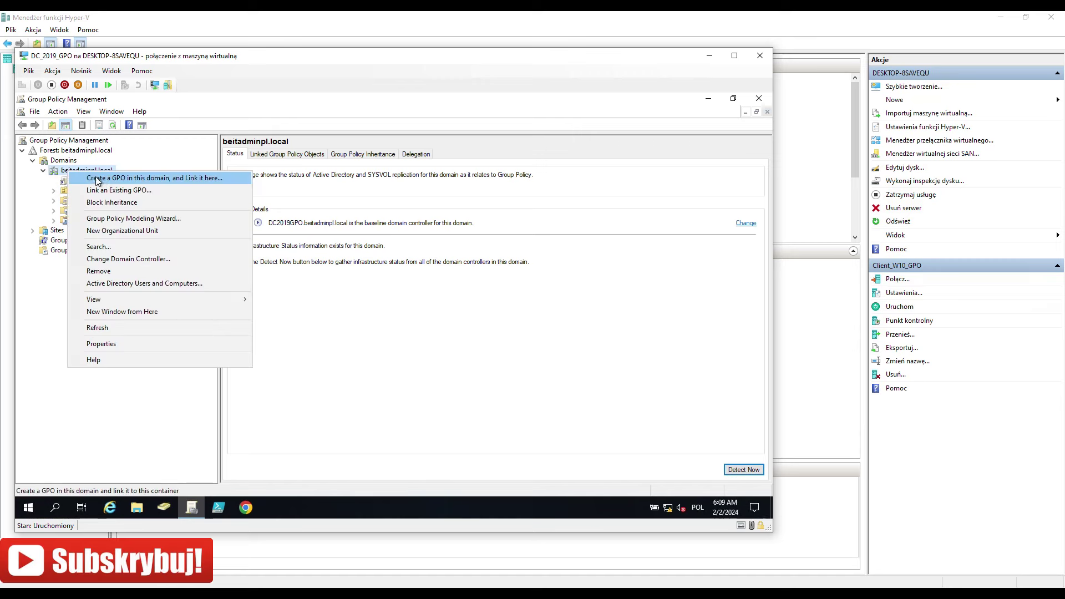
left_click(102, 178)
type("Firefox_Block_Pass")
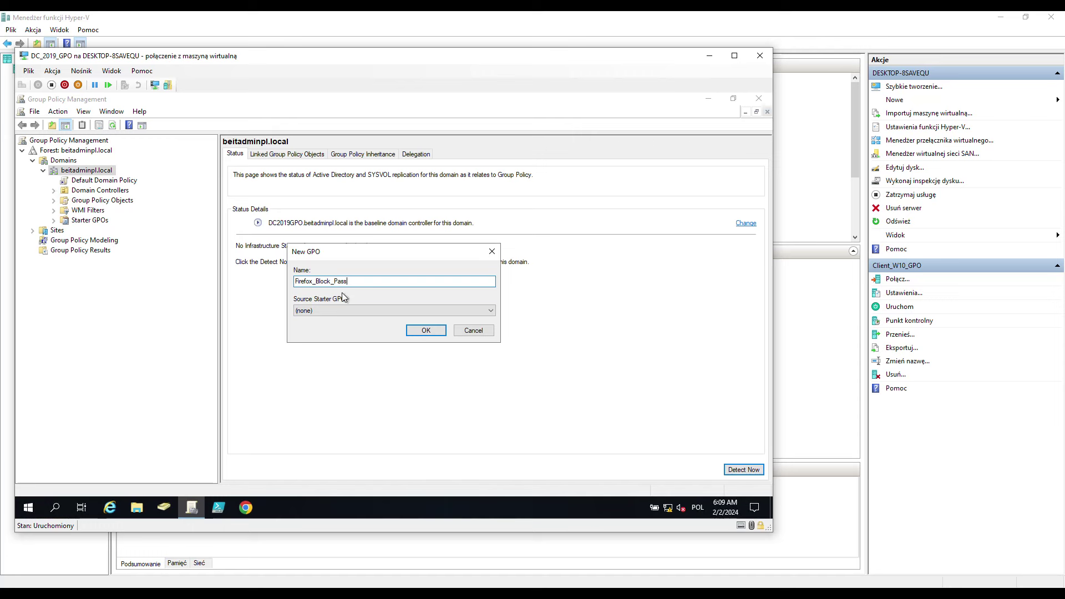
left_click(426, 330)
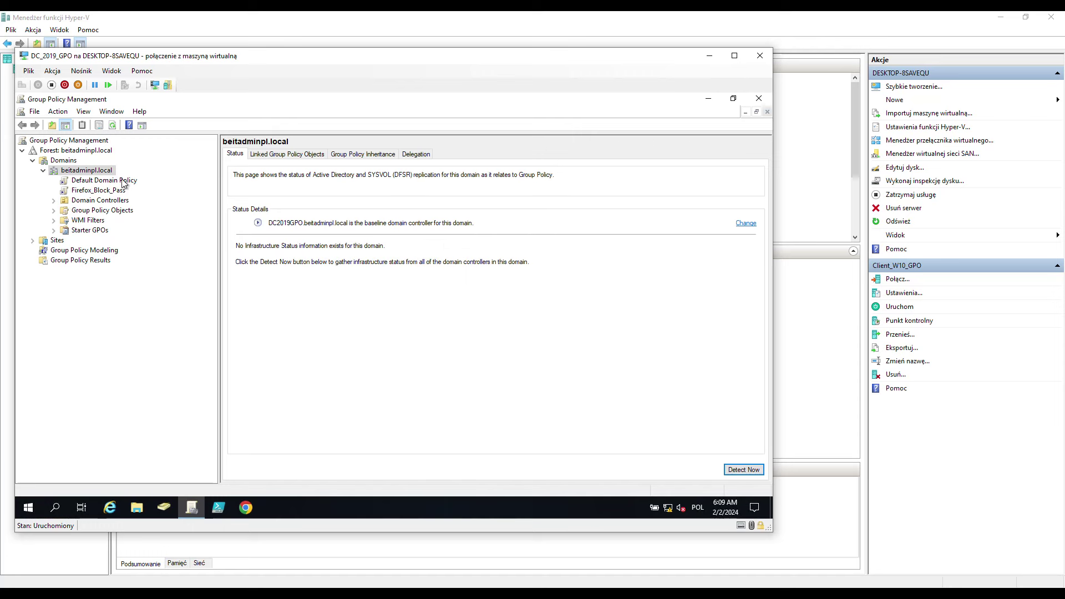
- Open Firefox_Block_Pass for editing and show the Mozilla Firefox policies under the Computer Configuration administrative templates
right_click(77, 190)
left_click(138, 199)
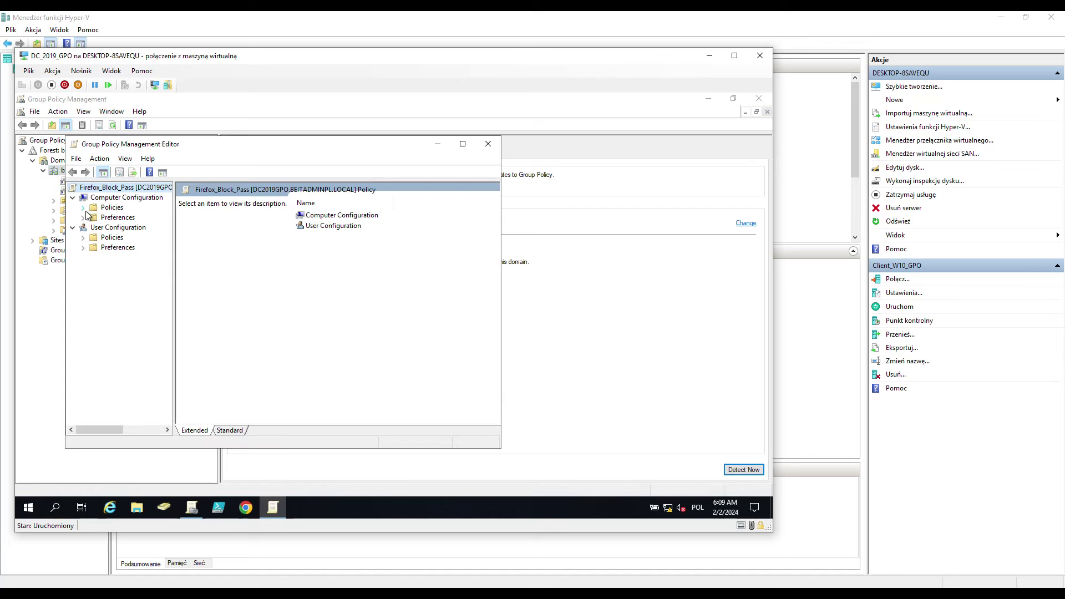
left_click(84, 208)
left_click(93, 238)
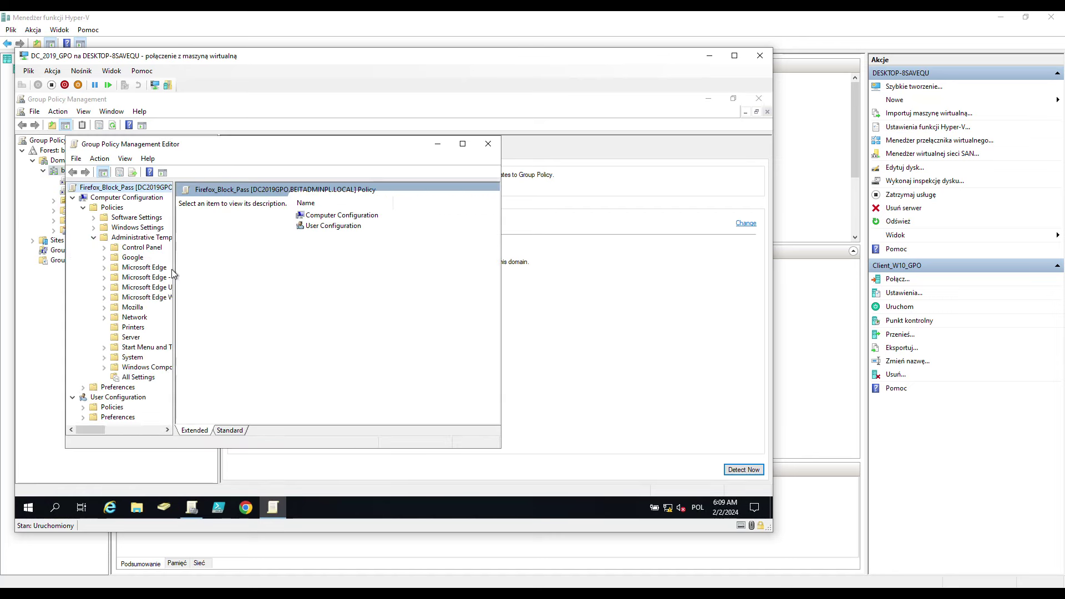
left_click_drag(174, 271, 281, 274)
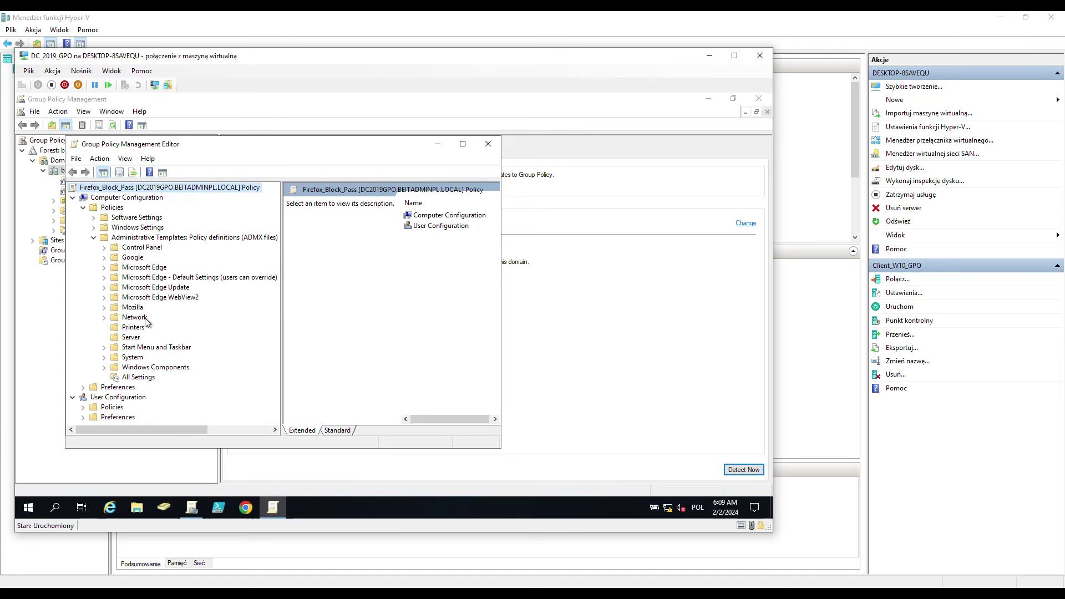
left_click(104, 307)
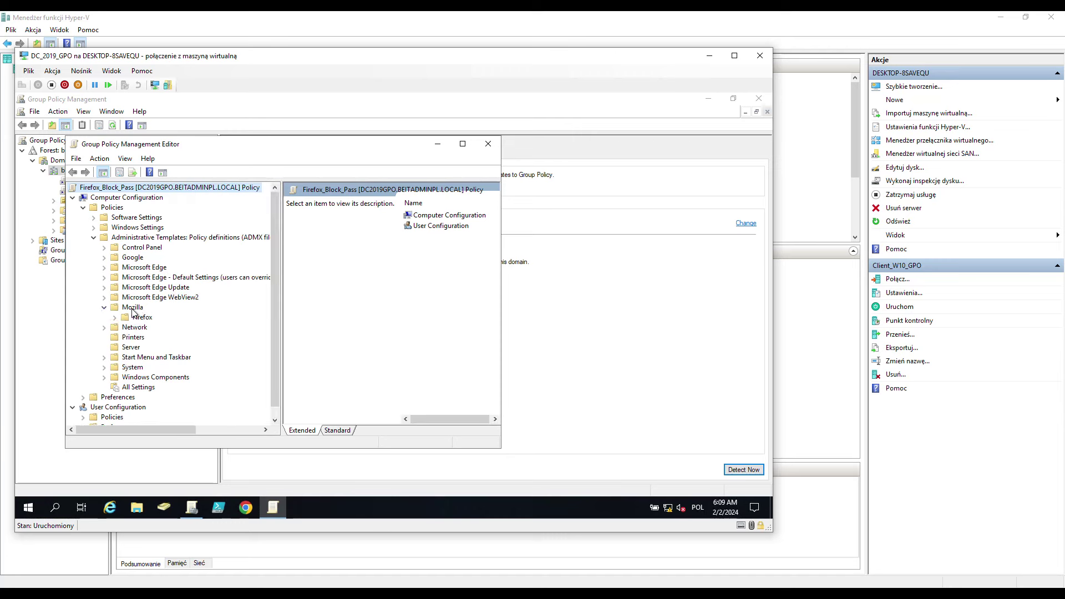
left_click(139, 319)
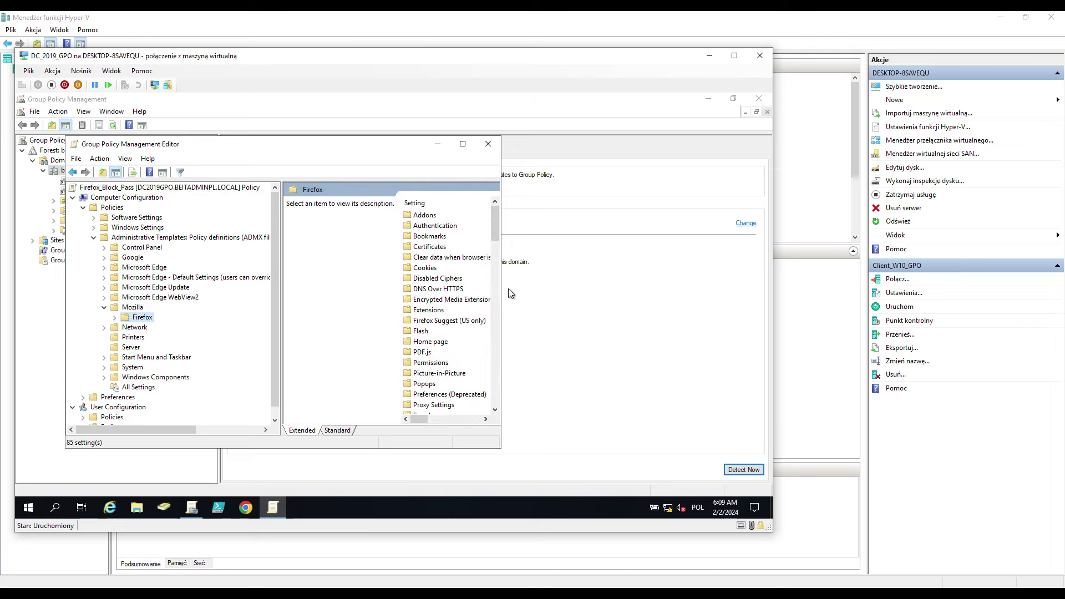
left_click_drag(503, 285, 749, 285)
- Set the Firefox Password Manager policy to Disabled
scroll(734, 367, "down", 15)
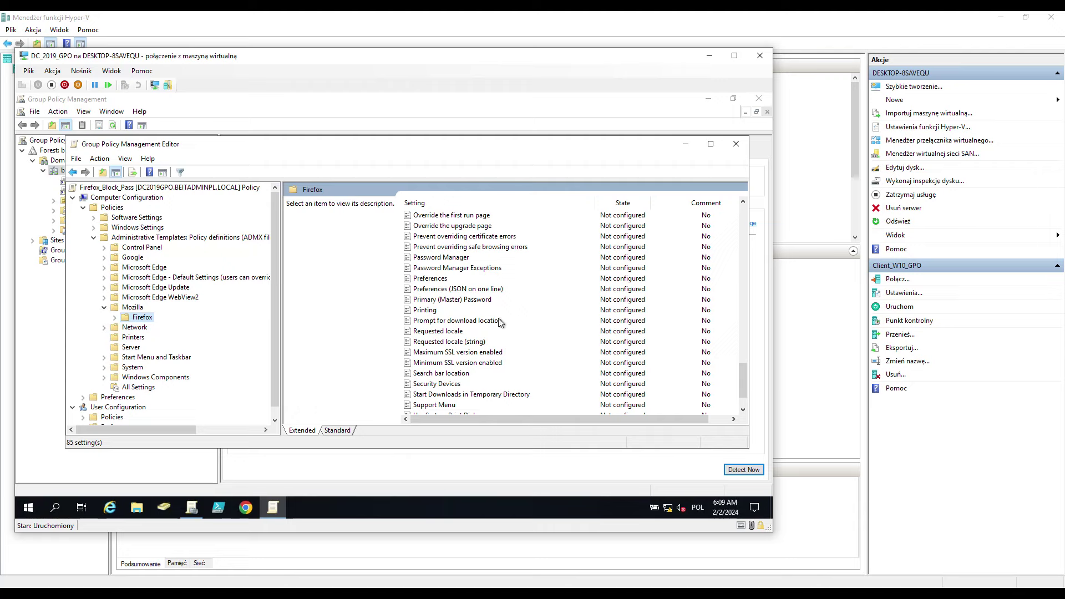
double_click(455, 262)
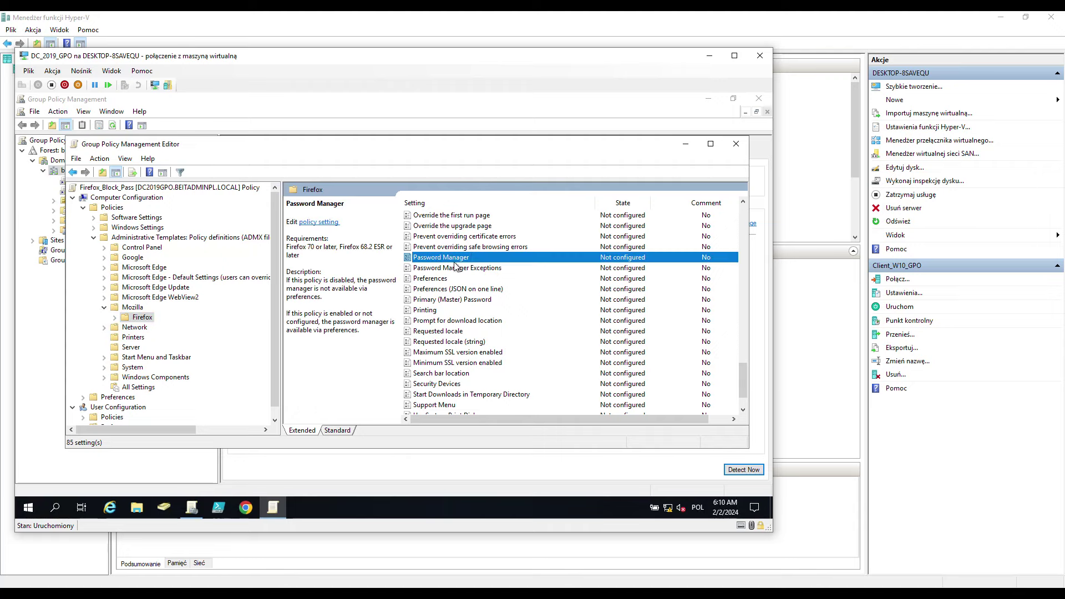
left_click_drag(369, 173, 540, 184)
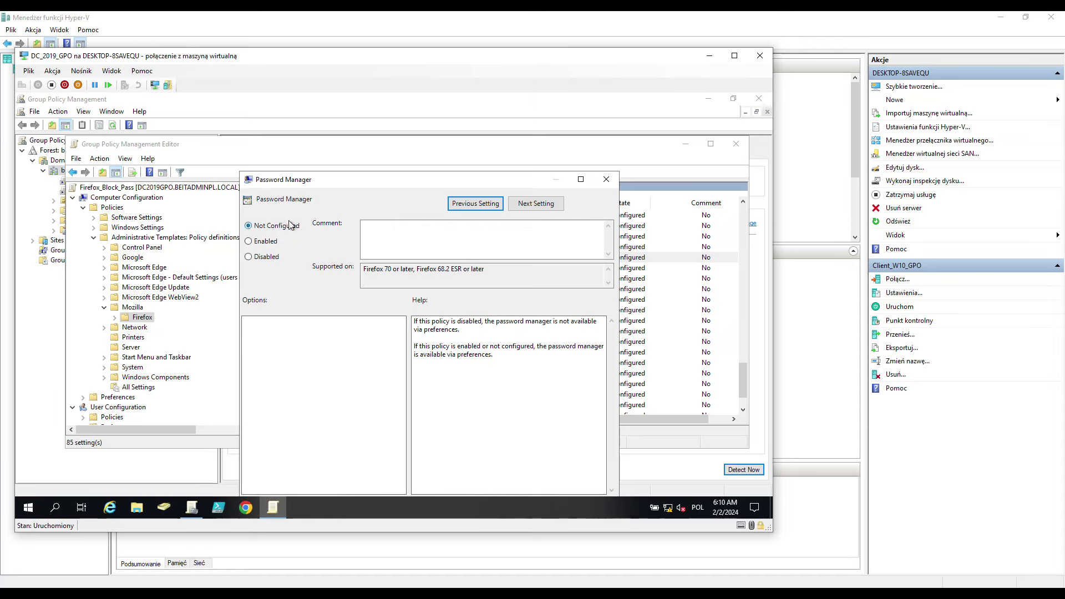
left_click(261, 261)
left_click_drag(515, 180, 510, 152)
left_click(588, 481)
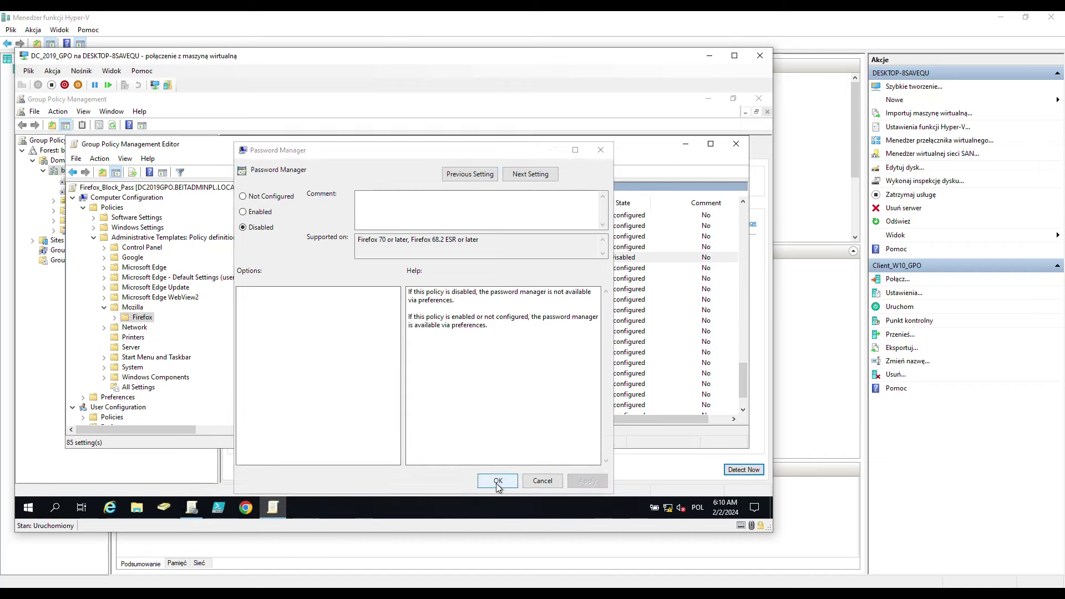
left_click(499, 481)
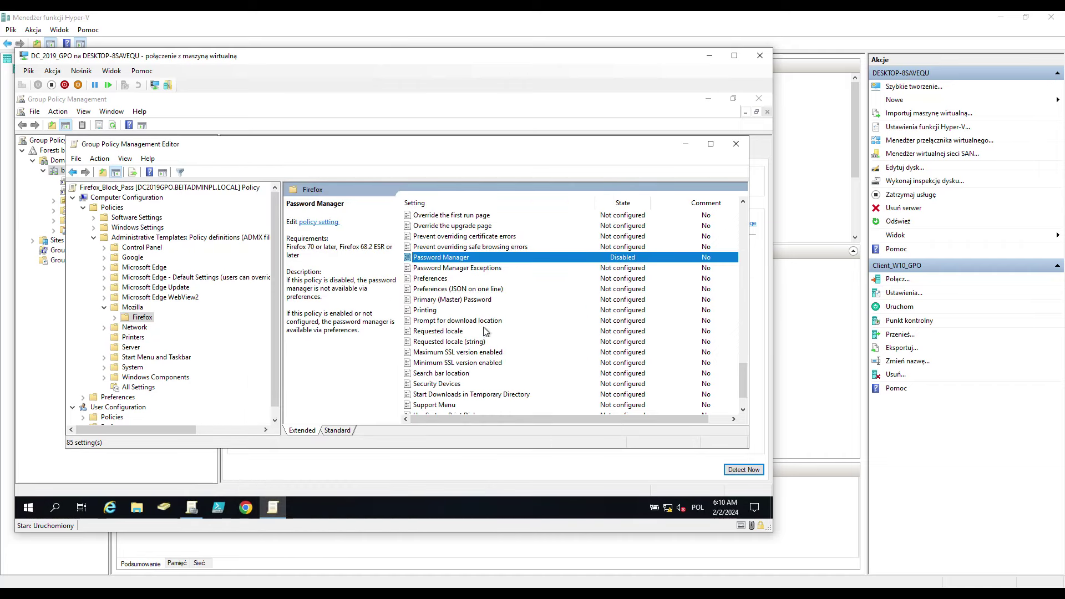
- Set the "Offer to save logins" policy to Disabled
scroll(475, 295, "up", 2)
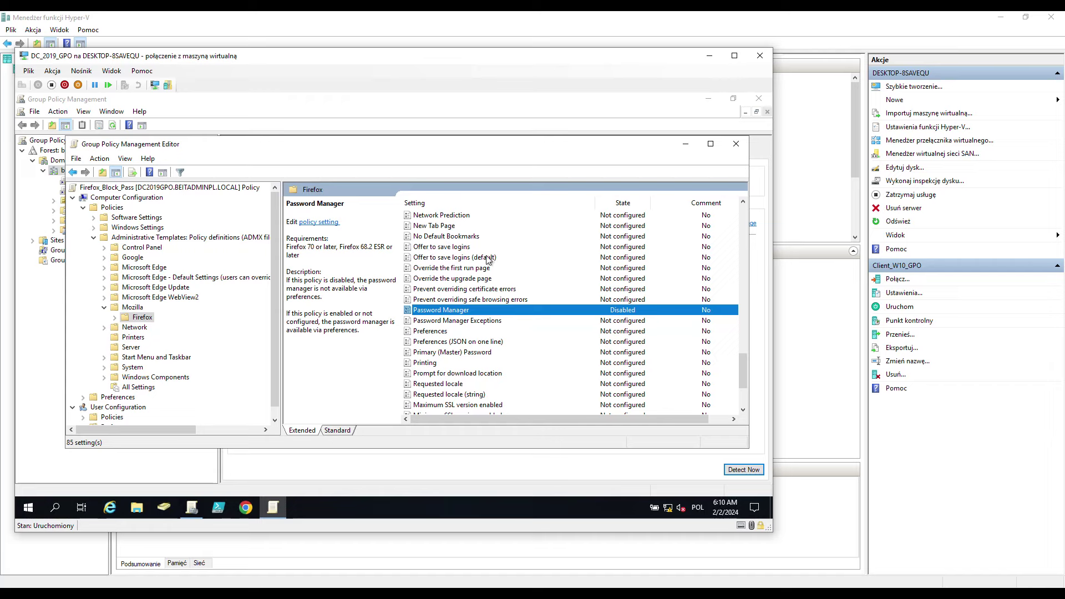
double_click(451, 247)
left_click(121, 248)
left_click_drag(387, 172, 414, 147)
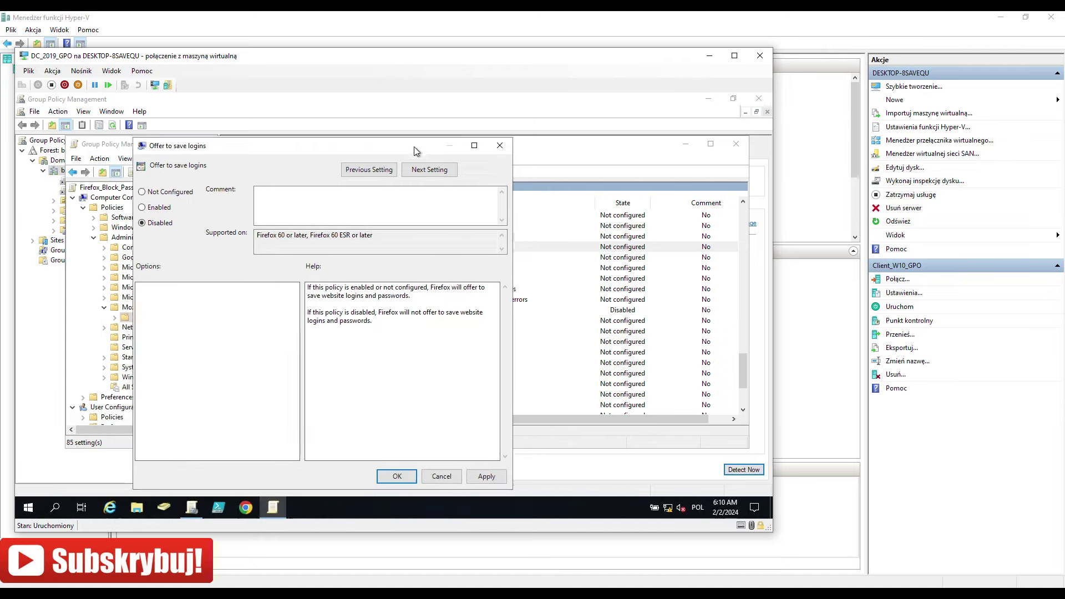
left_click(487, 476)
left_click(397, 476)
- Set the "Offer to save logins (default)" policy to Disabled
double_click(442, 259)
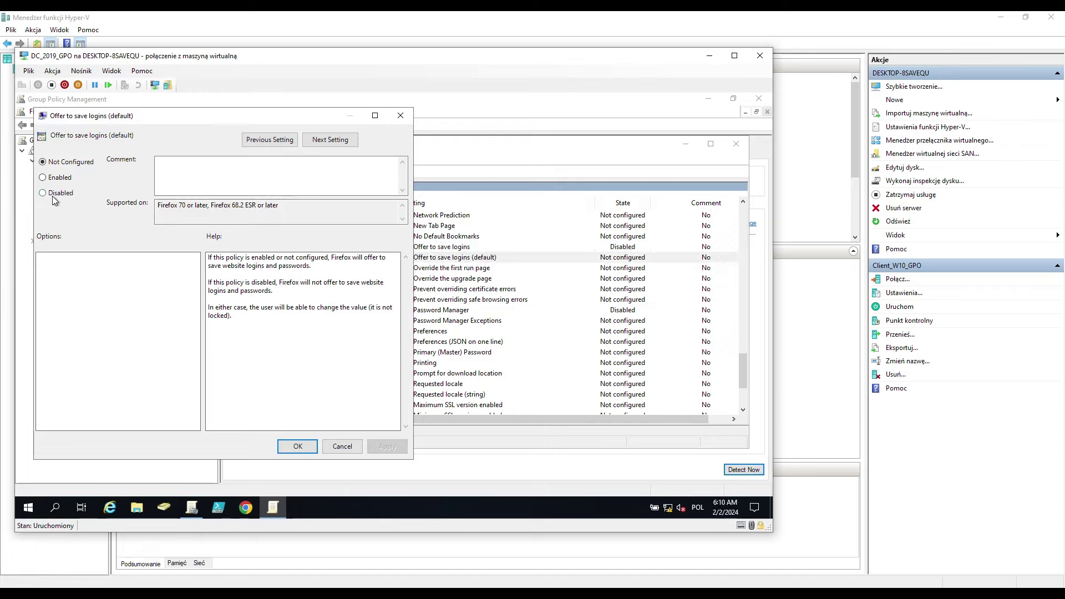
left_click(53, 195)
left_click(382, 447)
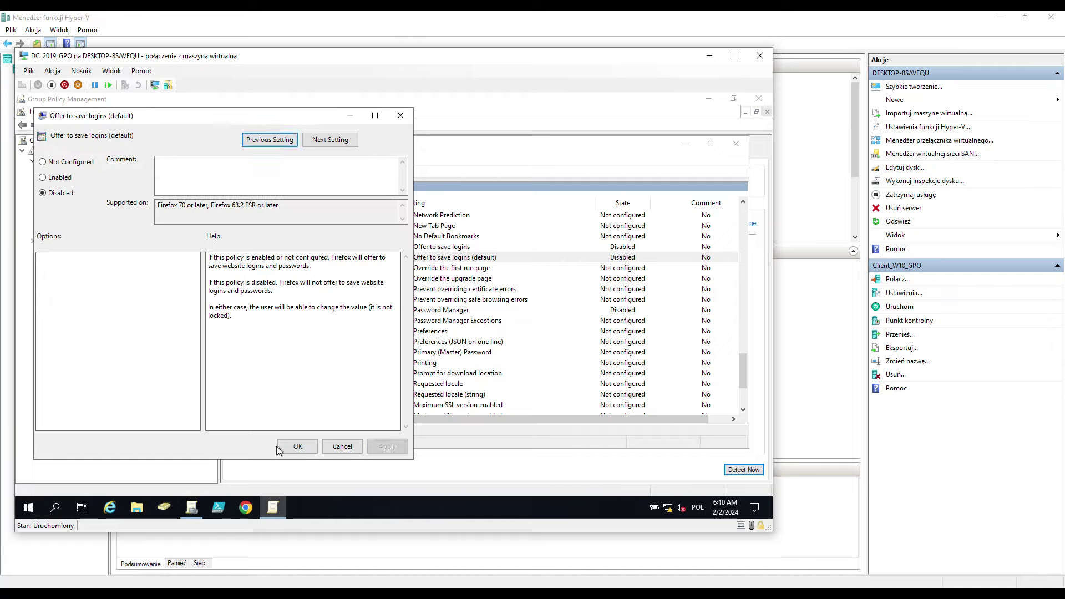
left_click(298, 446)
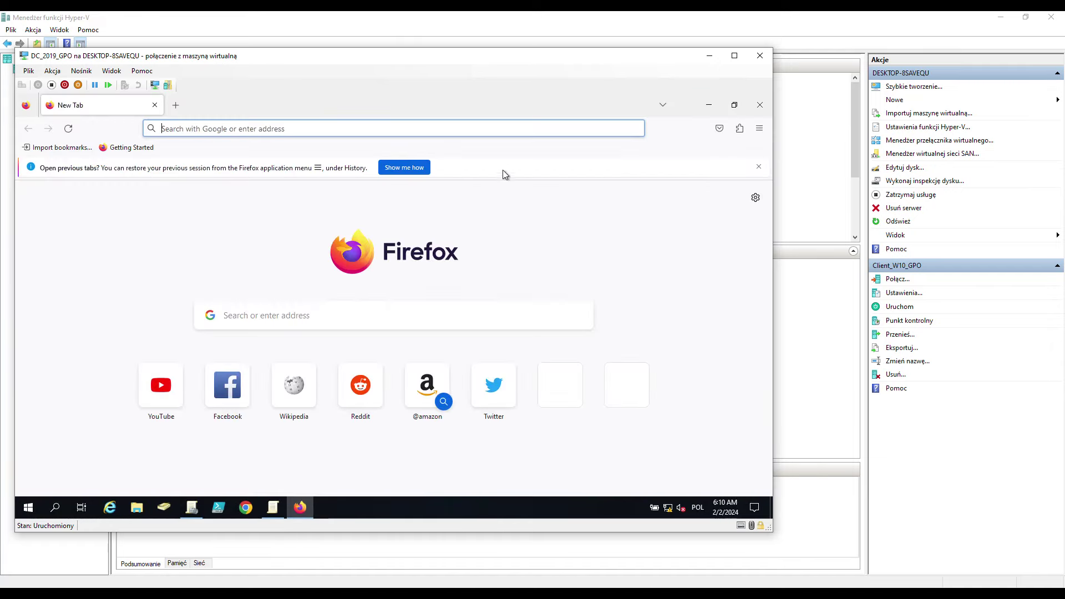
- Switch to Firefox and open its Logins & Passwords page to check whether the password manager is still accessible
left_click(761, 129)
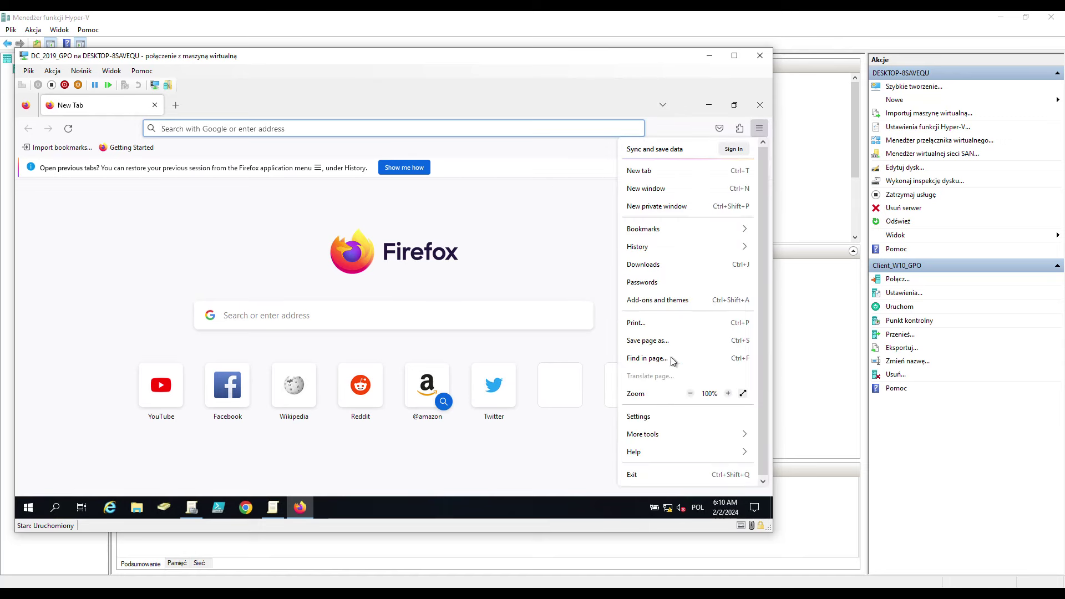
left_click(657, 284)
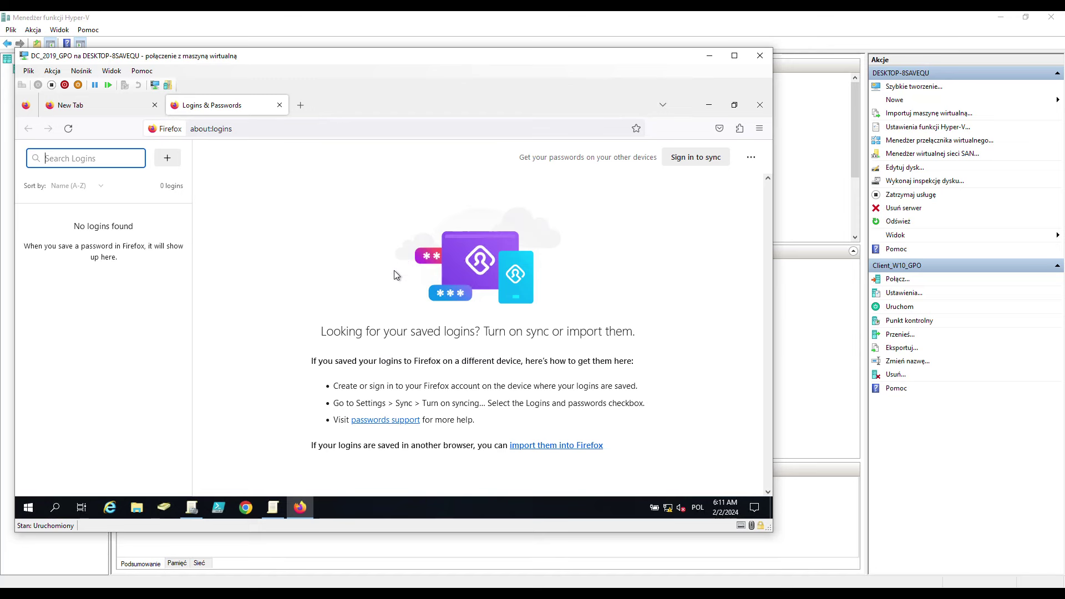
- Close Firefox, the Group Policy Management Editor and the Group Policy Management console on the domain controller
left_click(279, 105)
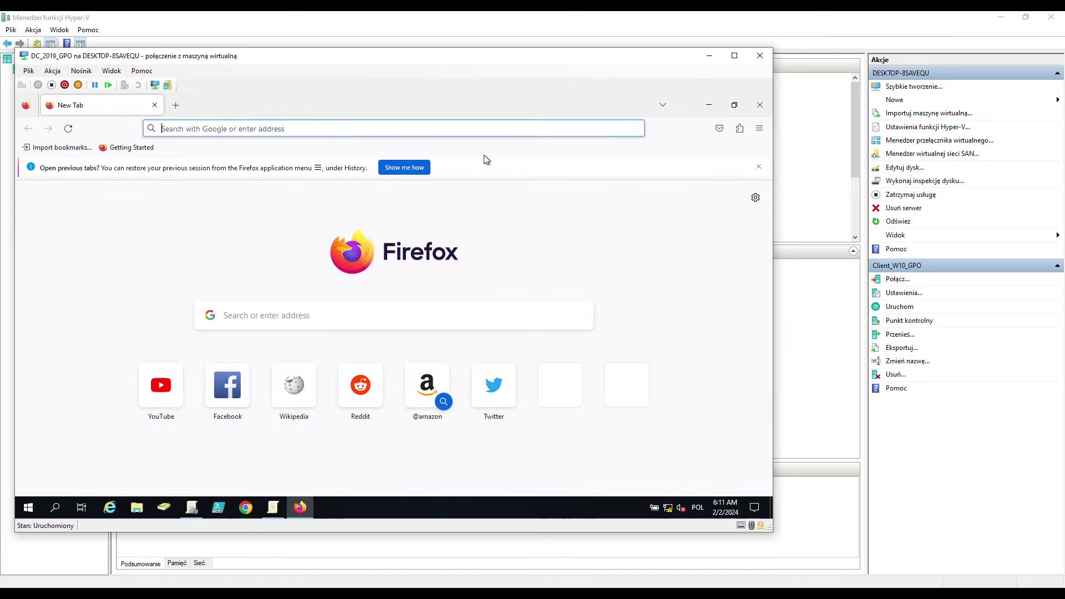
left_click(759, 105)
left_click(272, 507)
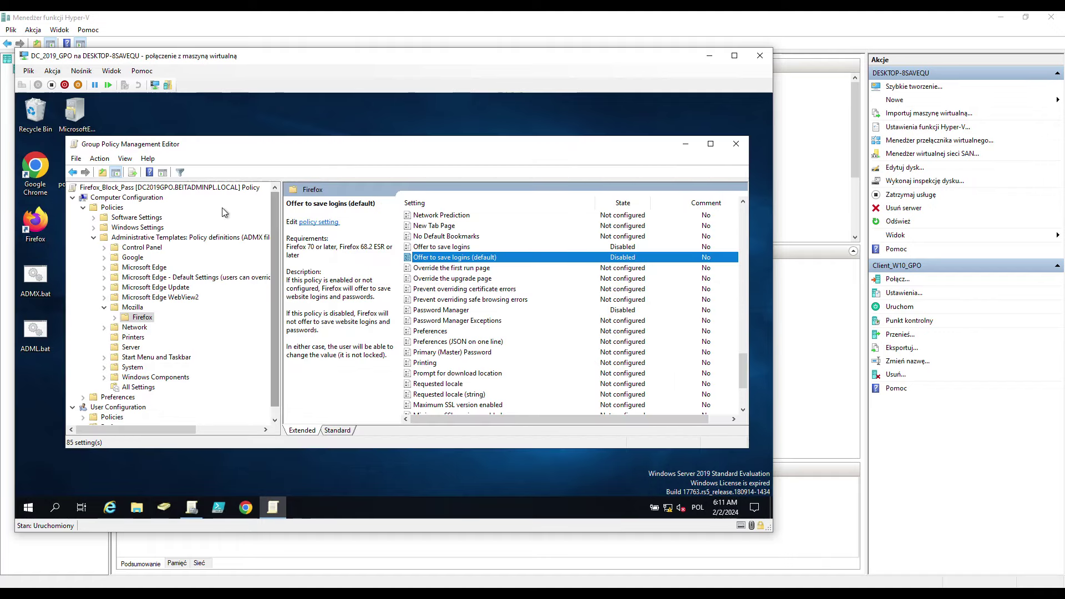
left_click(736, 144)
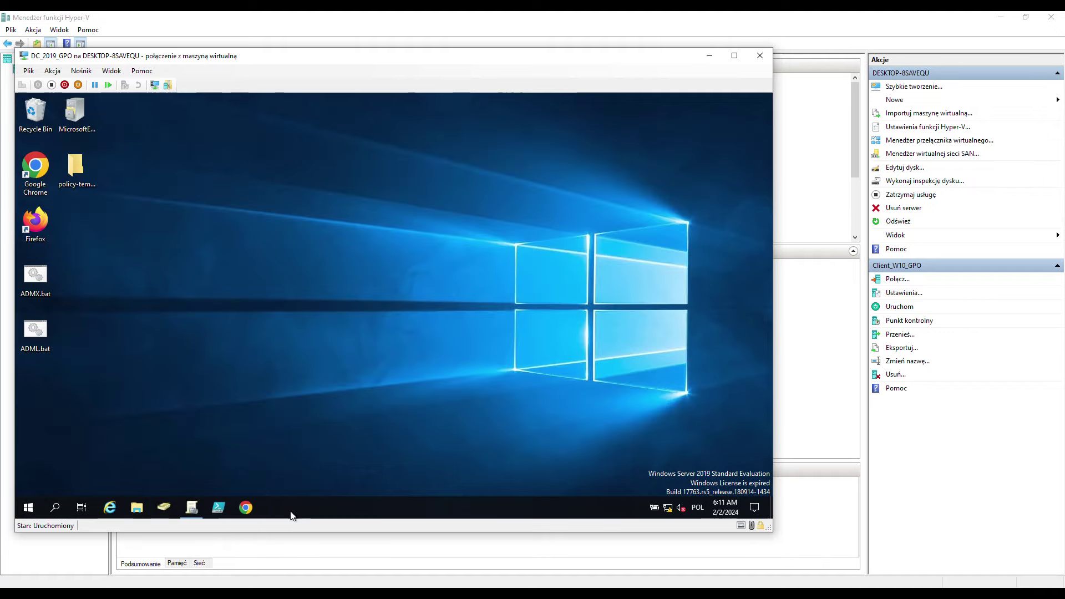
left_click(191, 508)
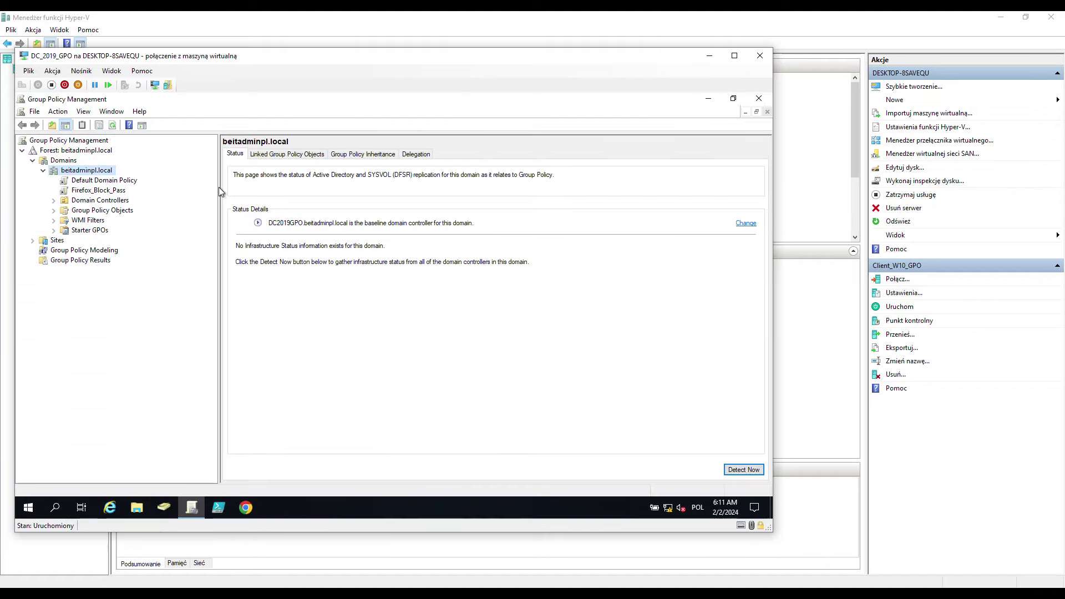
left_click(759, 100)
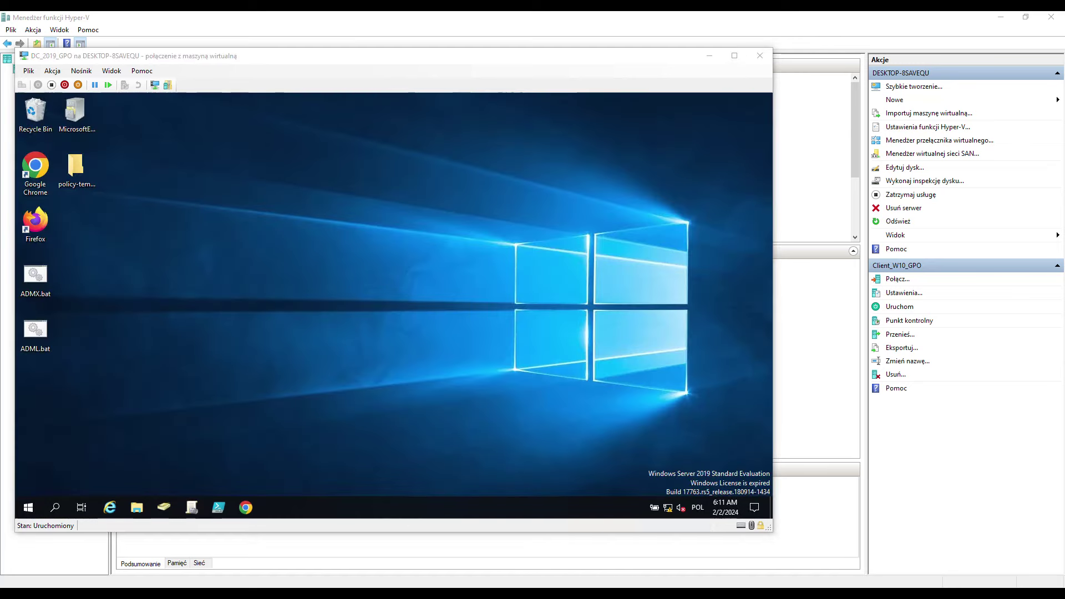
- Start the Client_W10_GPO virtual machine for testing the Firefox policy, and minimize its window once the check is done
left_click(660, 552)
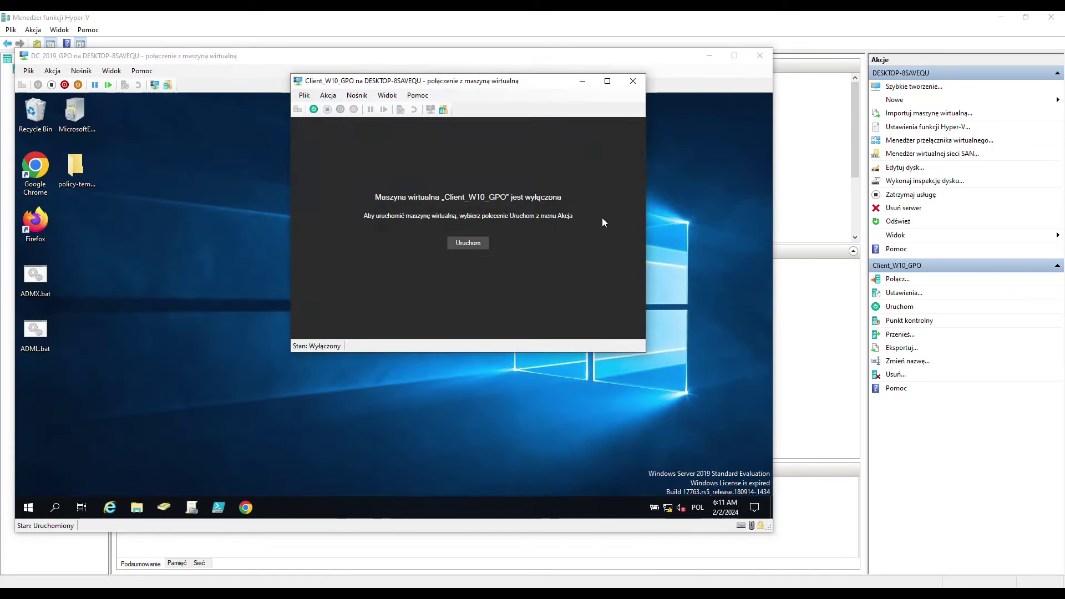
left_click(483, 245)
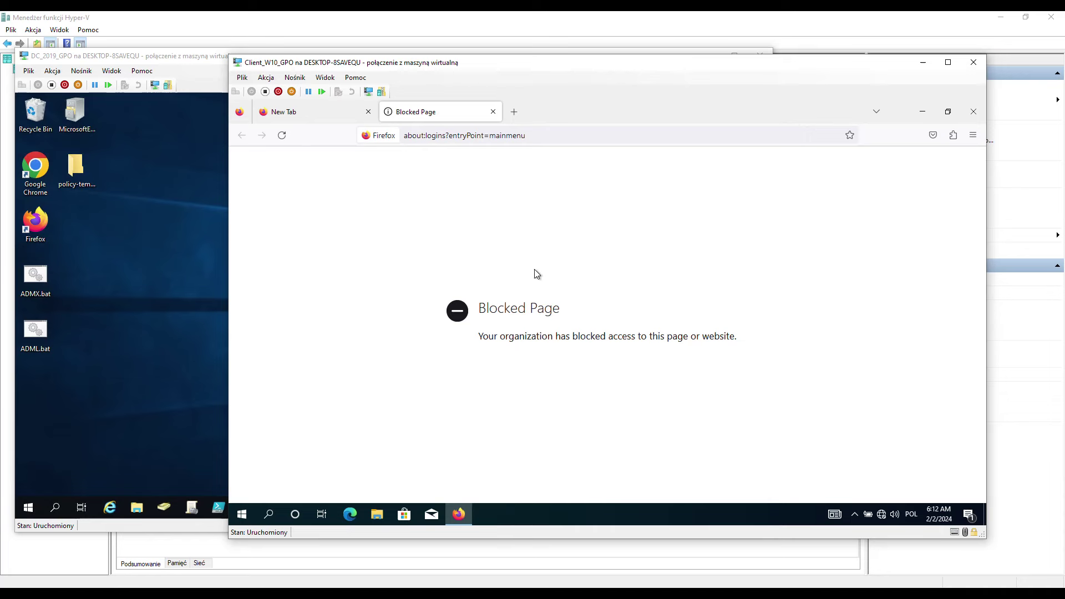
left_click(922, 62)
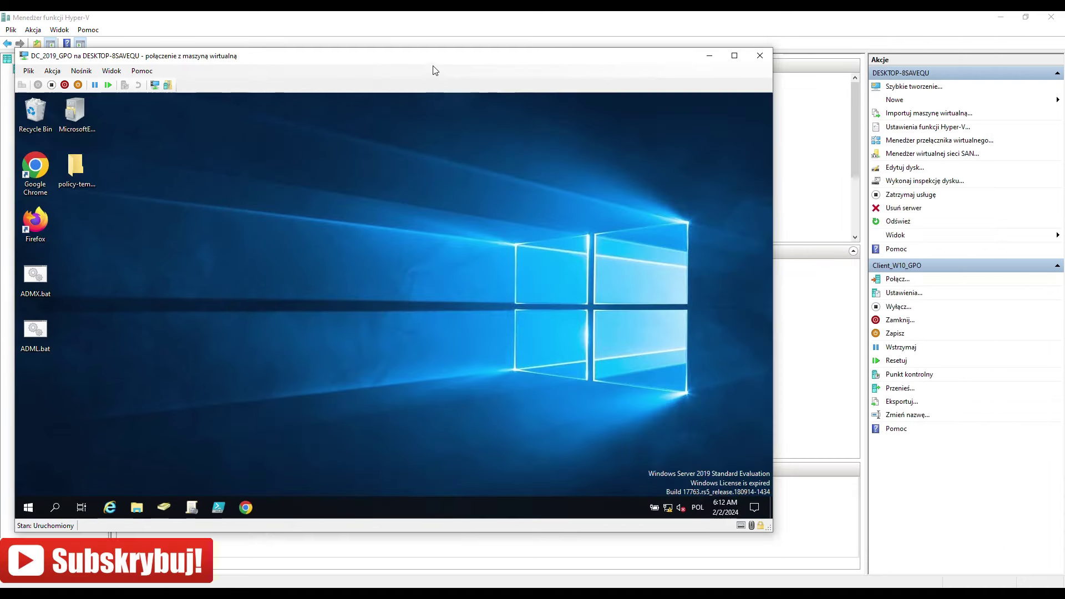
- Open ADML.bat for editing on the domain controller, review its copy commands and en-US destination paths, and close both batch files
left_click_drag(435, 70, 489, 68)
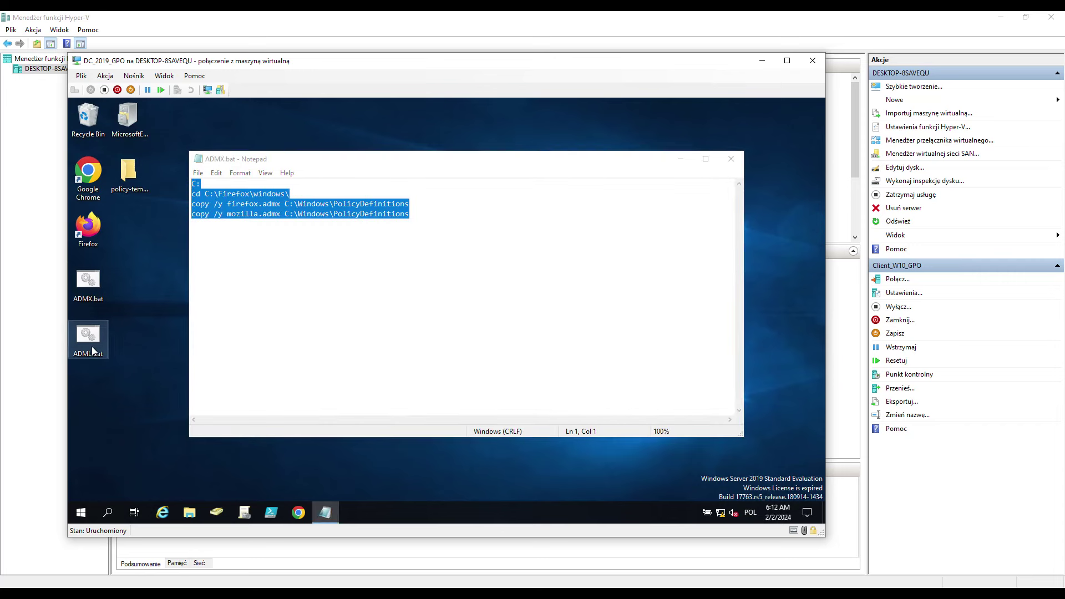
right_click(91, 346)
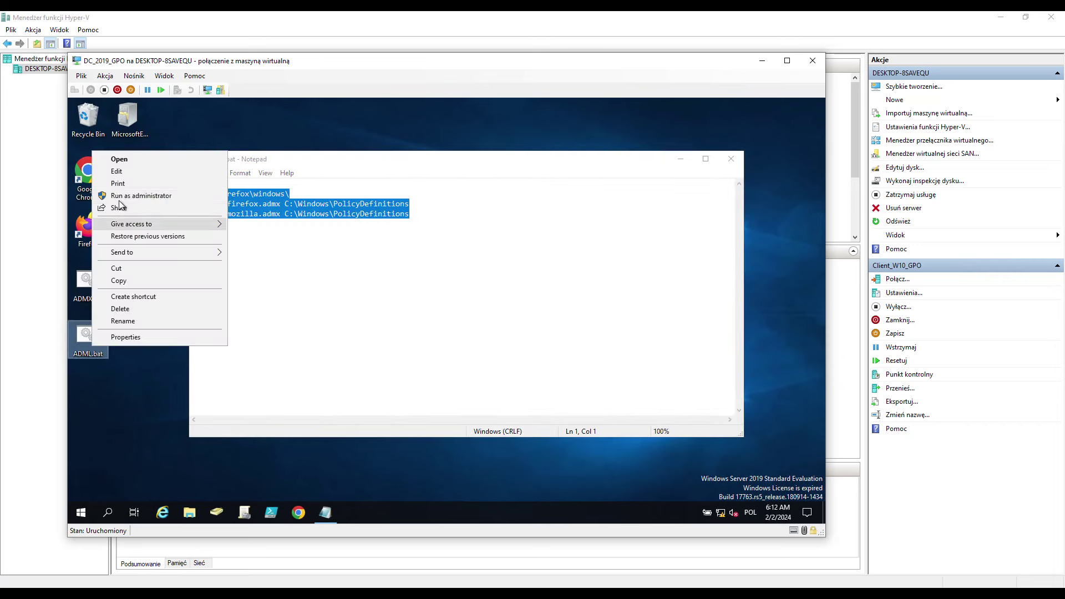
left_click(111, 169)
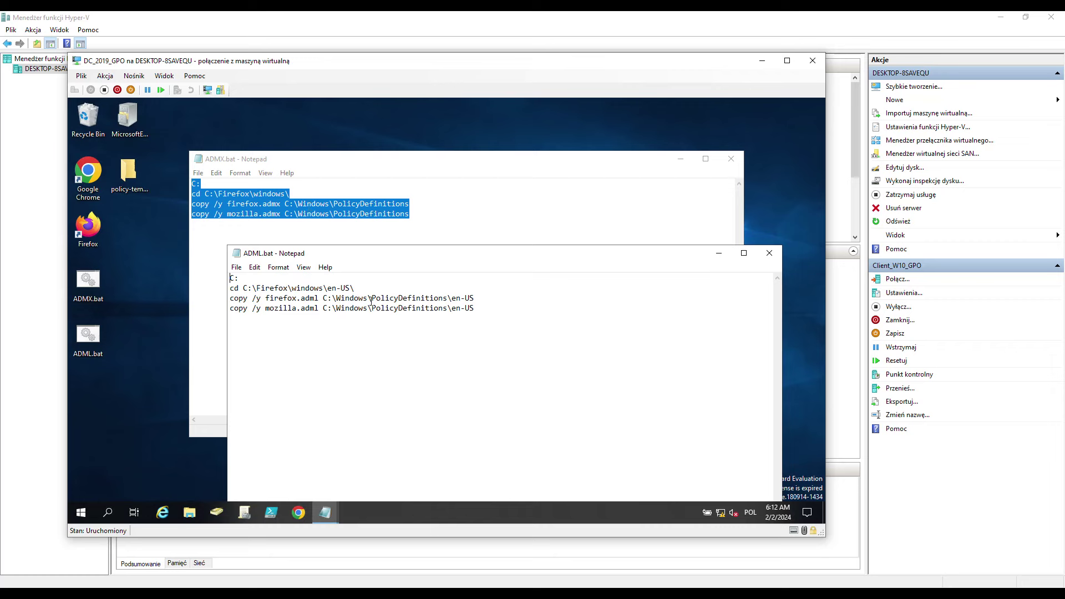
left_click_drag(323, 299, 488, 307)
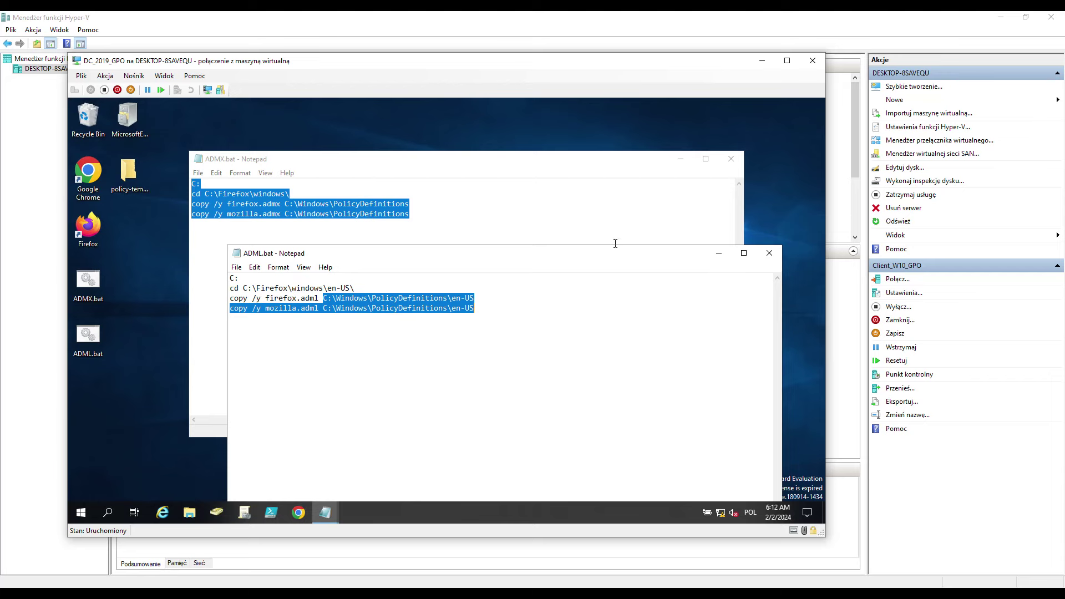
left_click(770, 259)
left_click(731, 159)
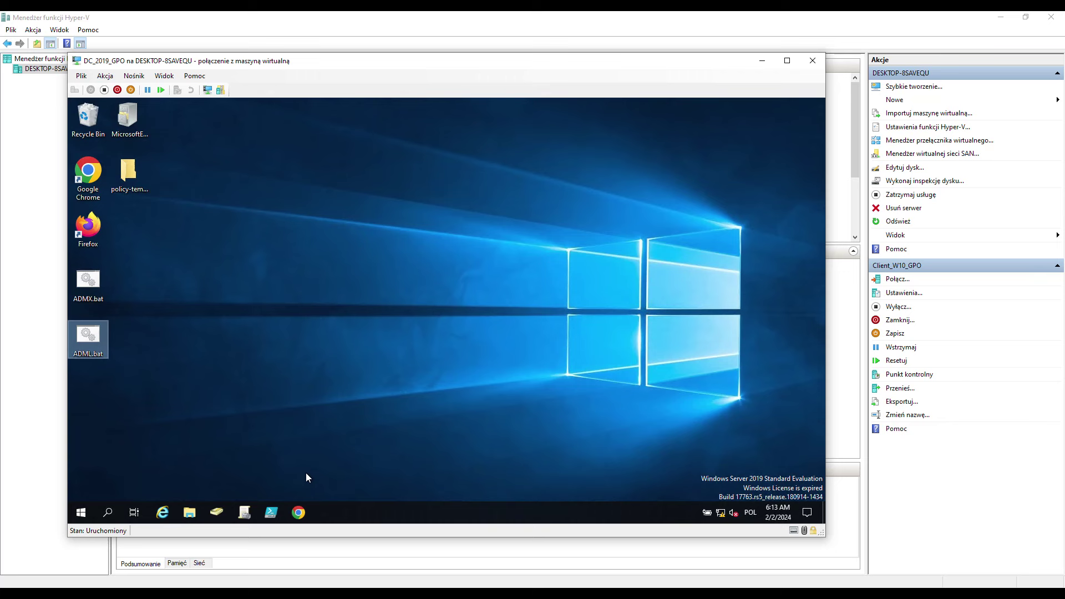